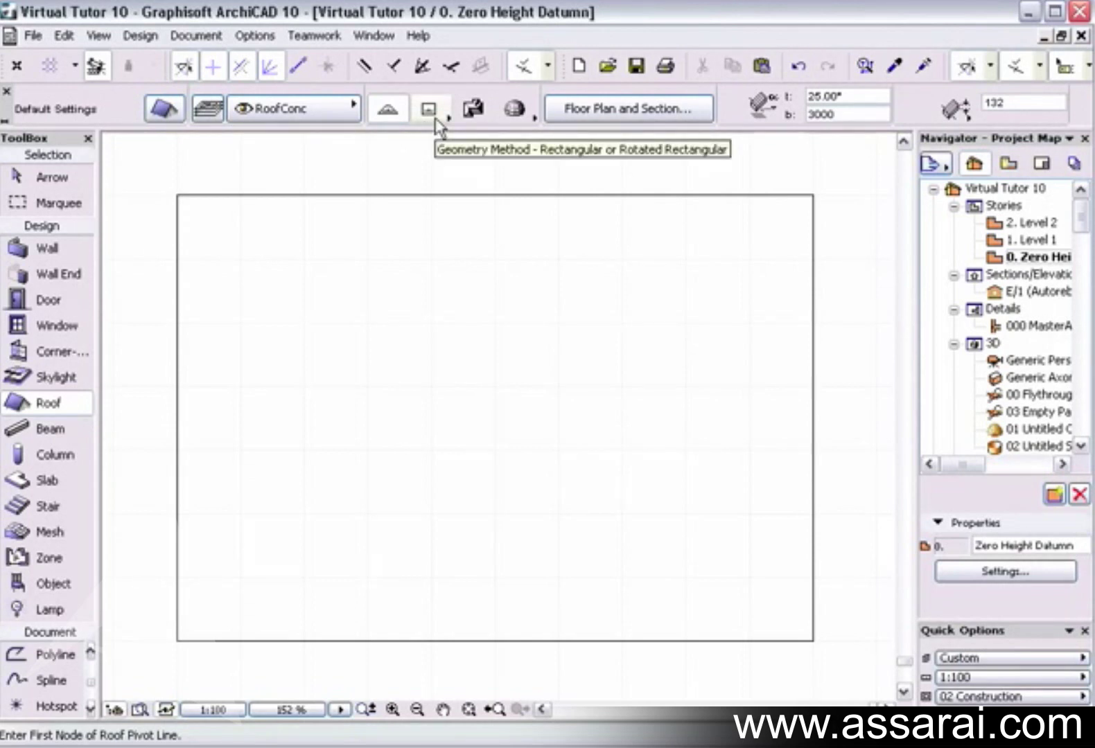
Draw a full-width rectangular roof plane with its pivot line on the outline's upper edge in plan, sloping upward toward the interior
left_click(436, 120)
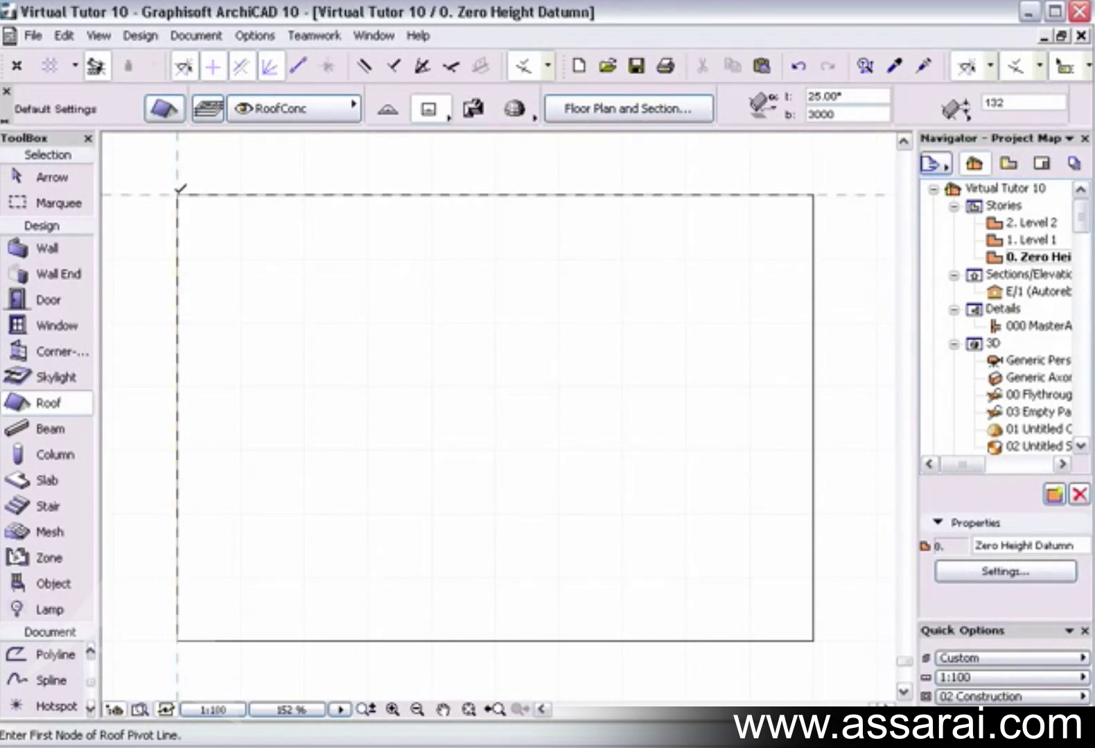
left_click(178, 194)
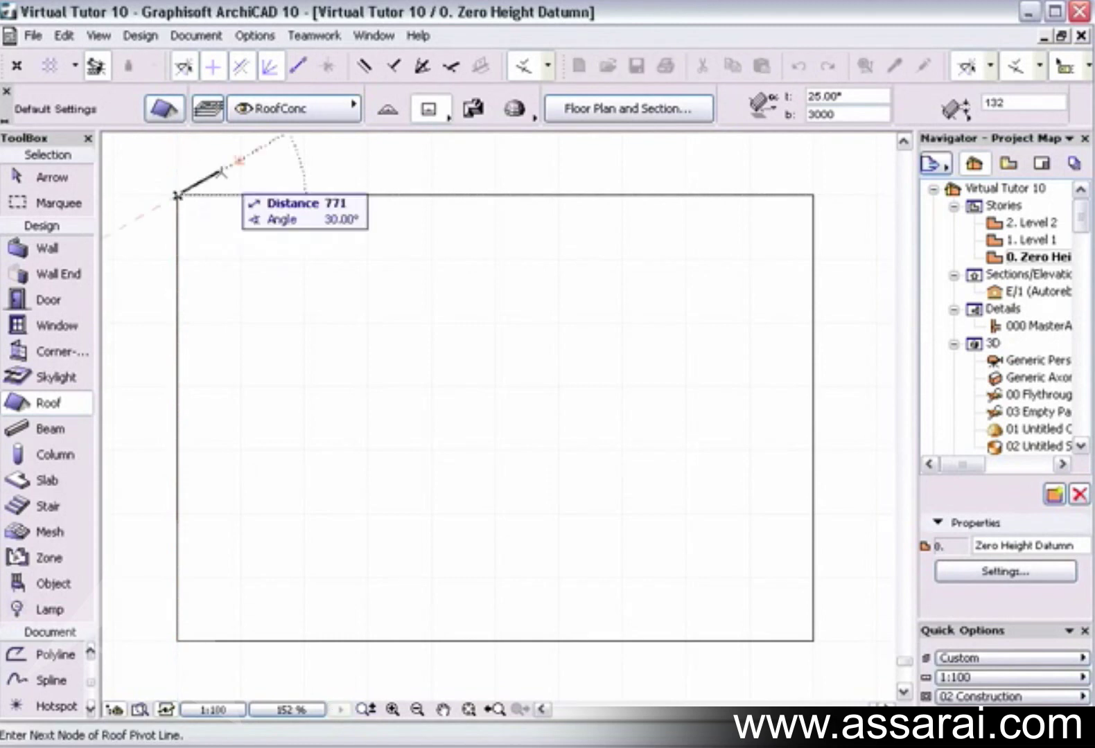
left_click(814, 194)
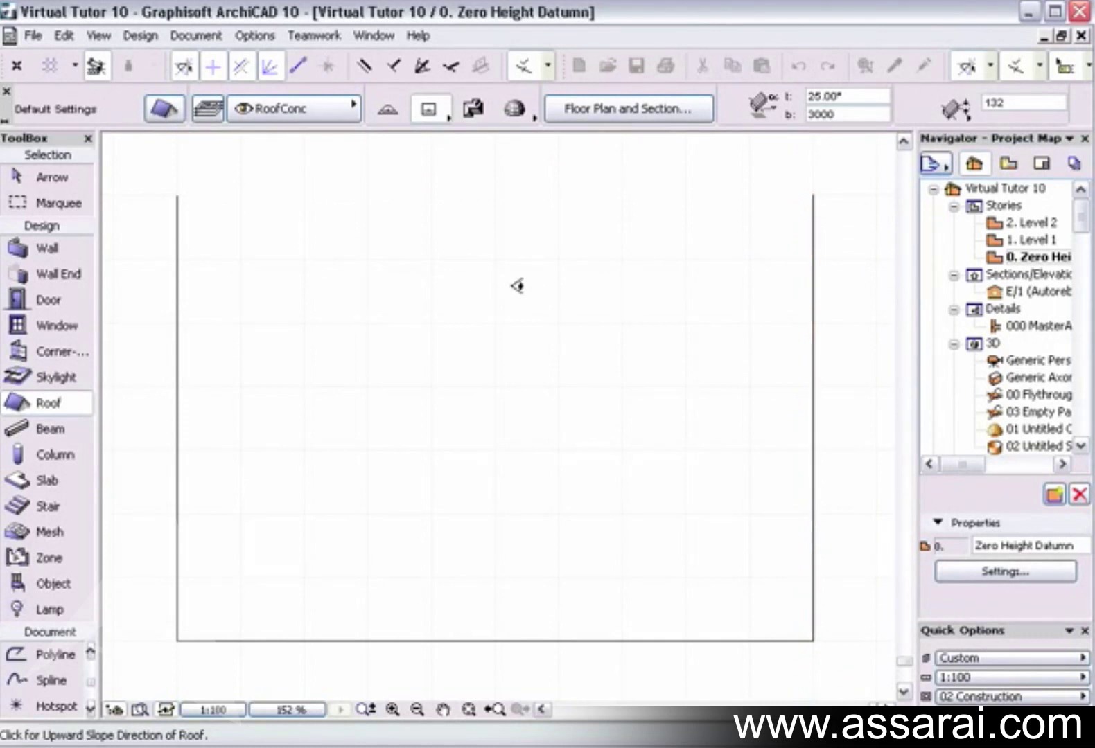
left_click(460, 286)
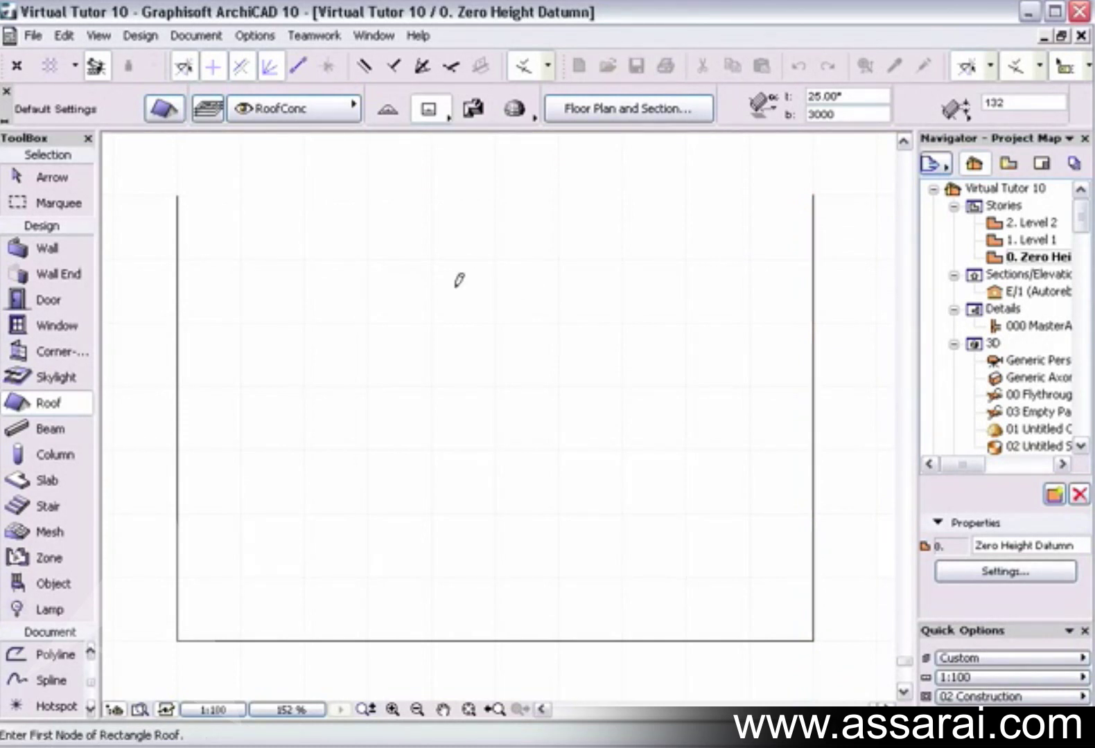
left_click(177, 195)
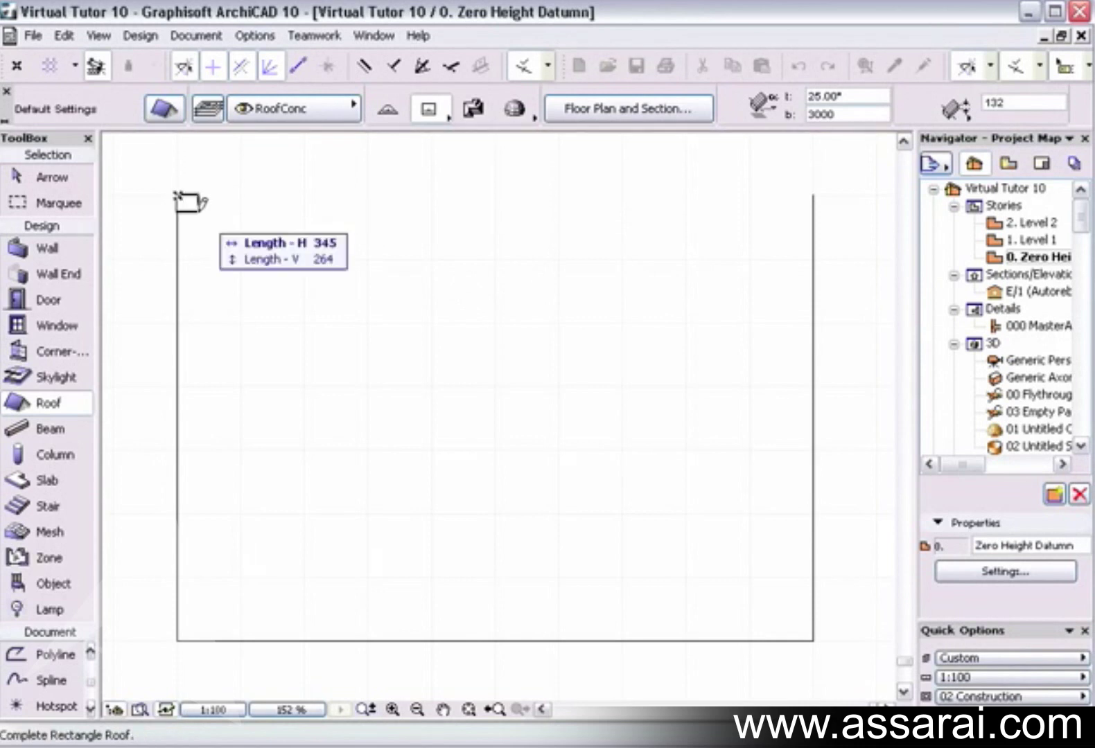
left_click(812, 255)
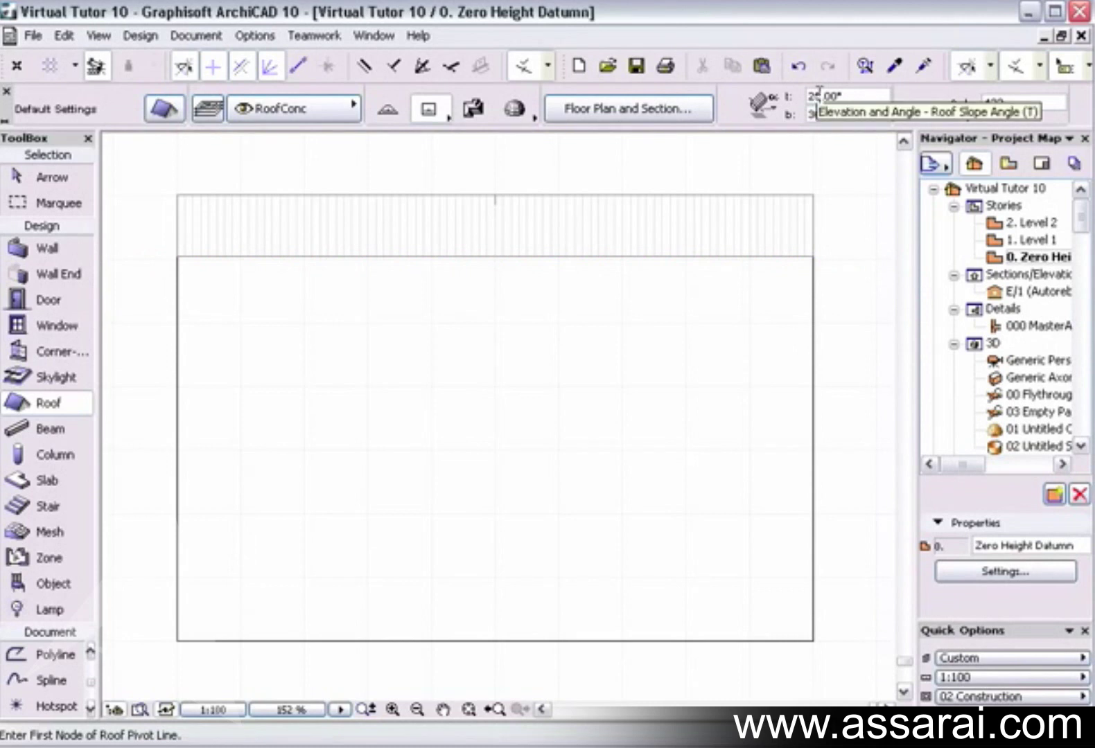
Set the roof slope angle to 10° and draw a second full-width rectangular roof plane pivoting on the outline's lower edge, sloping upward inward
left_click_drag(815, 96, 806, 95)
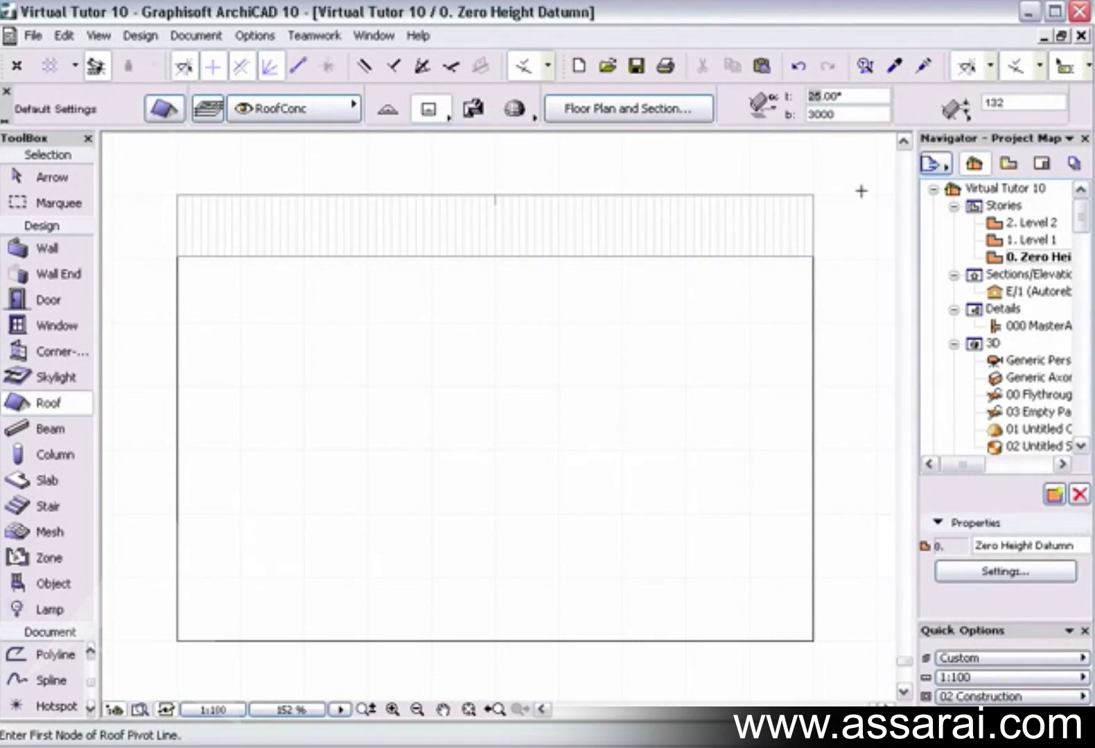
type("10")
left_click(813, 641)
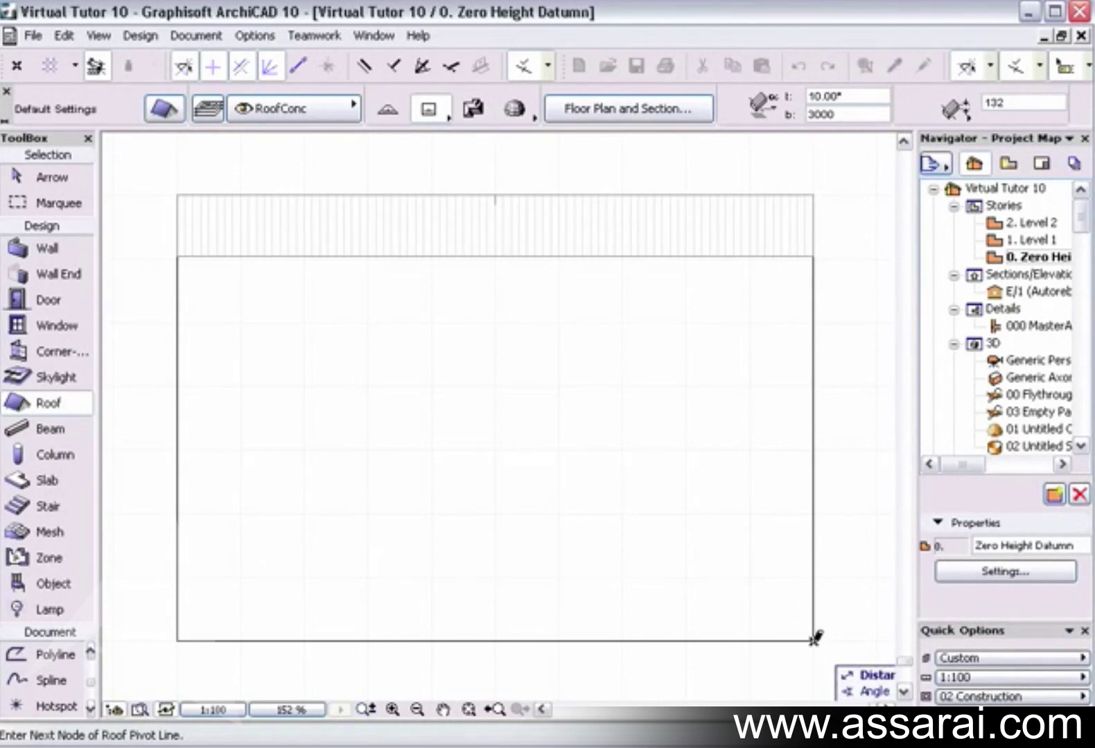
left_click(179, 638)
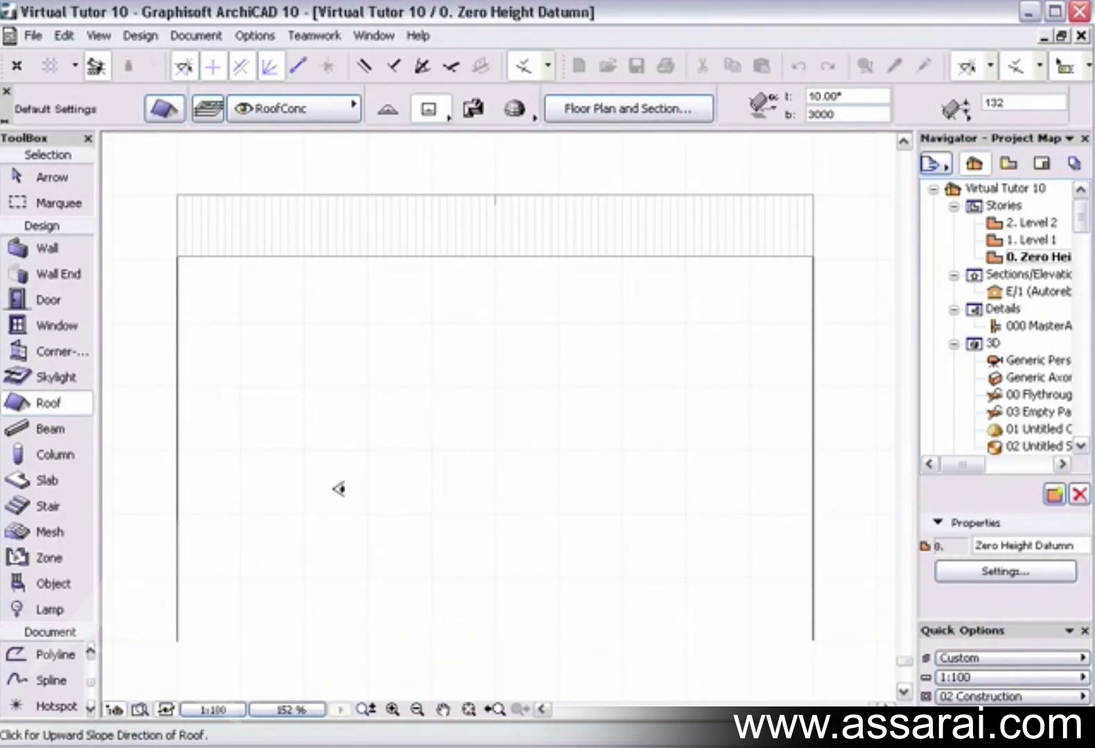
left_click(338, 488)
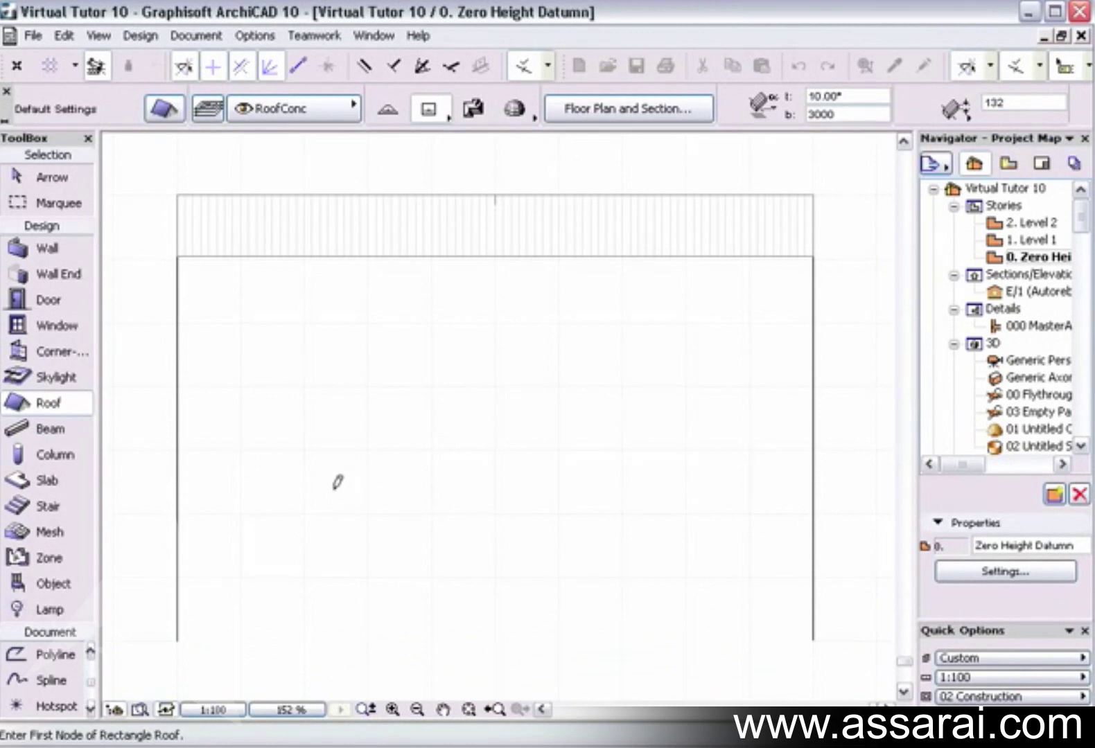
left_click(178, 638)
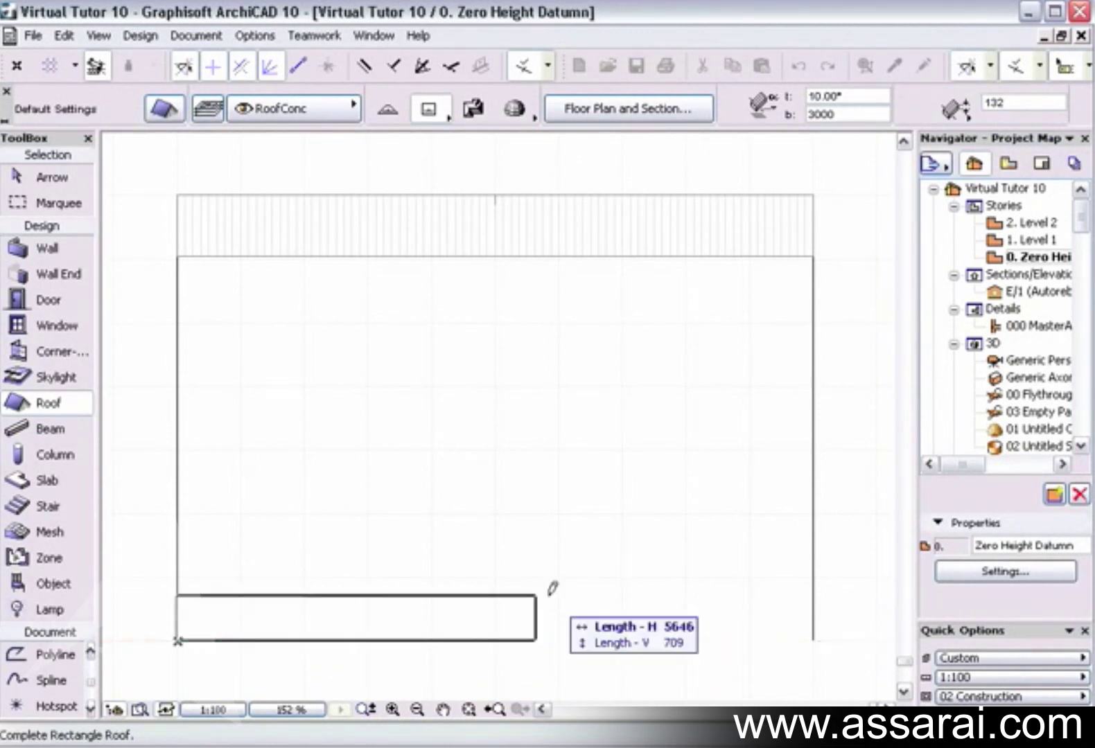
left_click(813, 592)
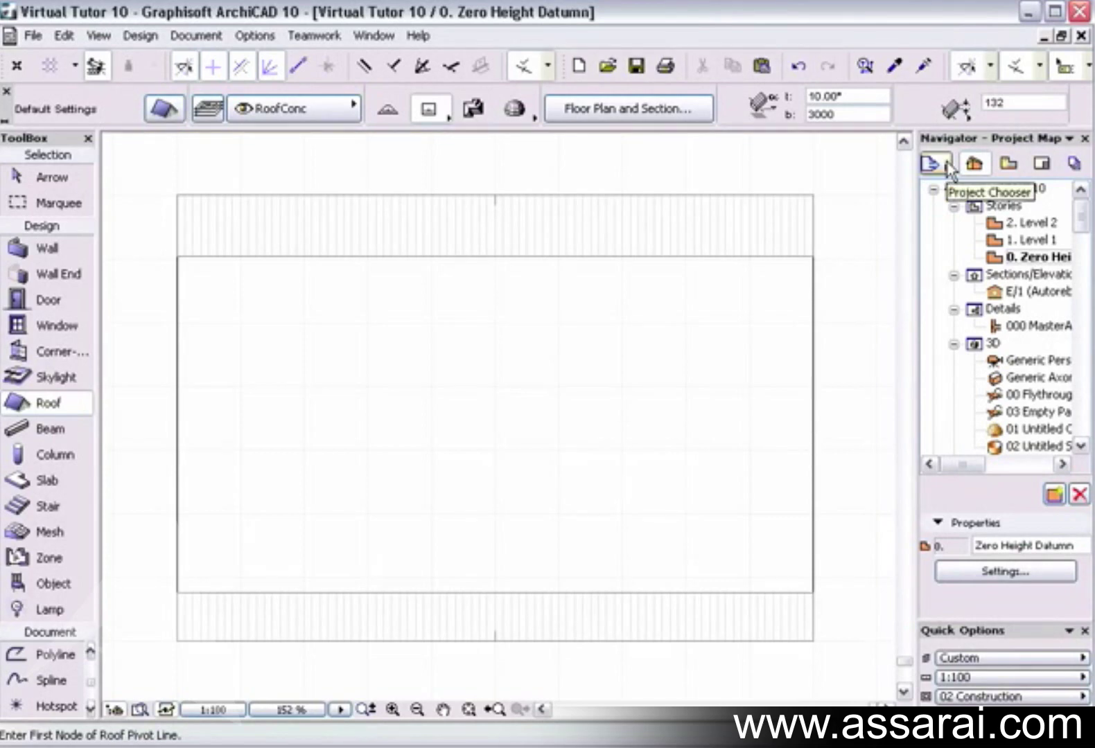
Inspect the two opposing roof planes from the side in 3D, and return to the floor plan
key("F3")
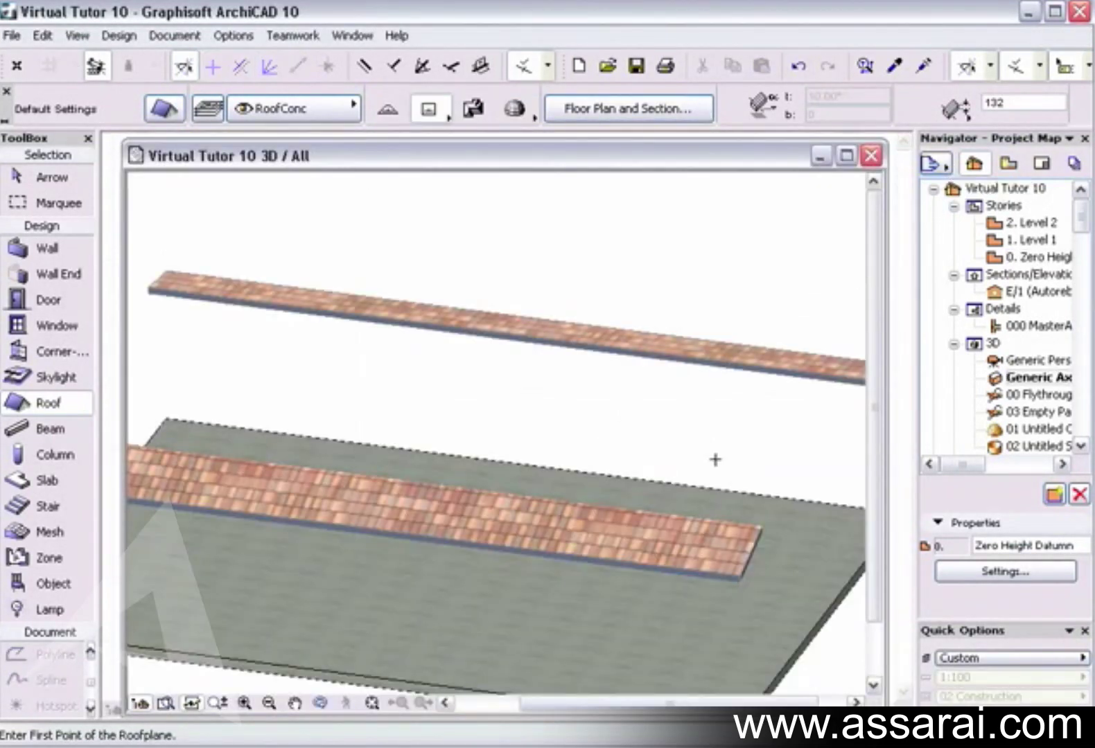
middle_click_drag(582, 386, 313, 296, "shift")
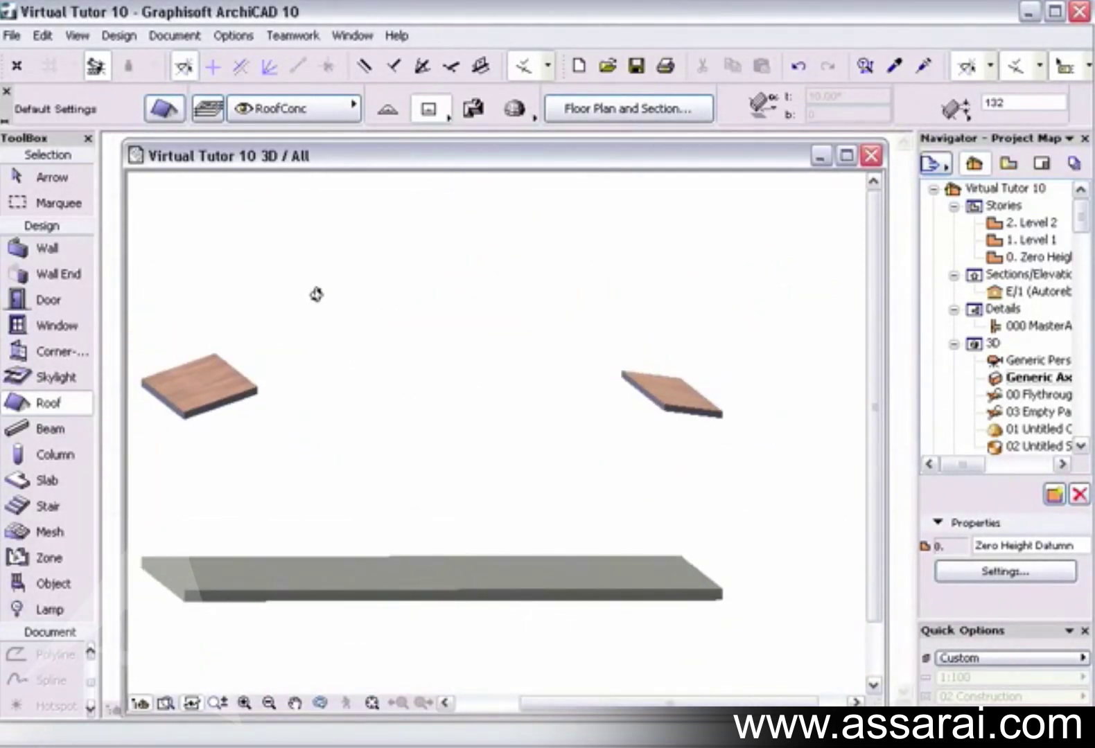
left_click(871, 156)
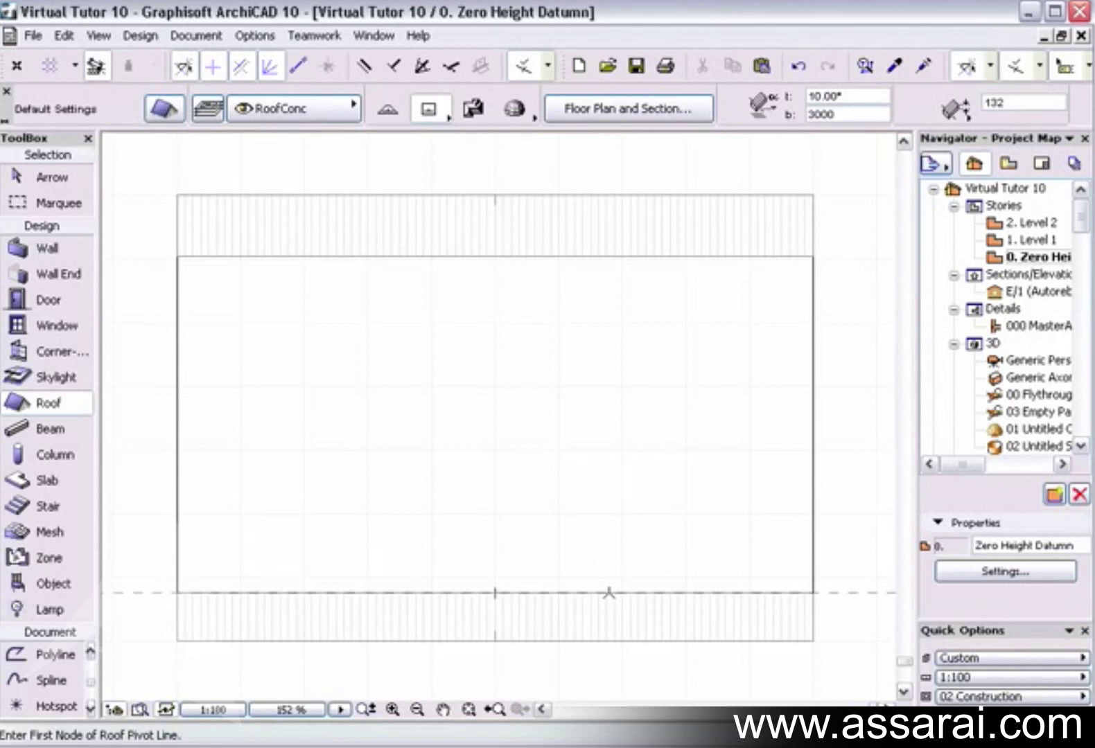
Extend the two roof planes in plan to meet each other along a shared ridge line
left_click(608, 593)
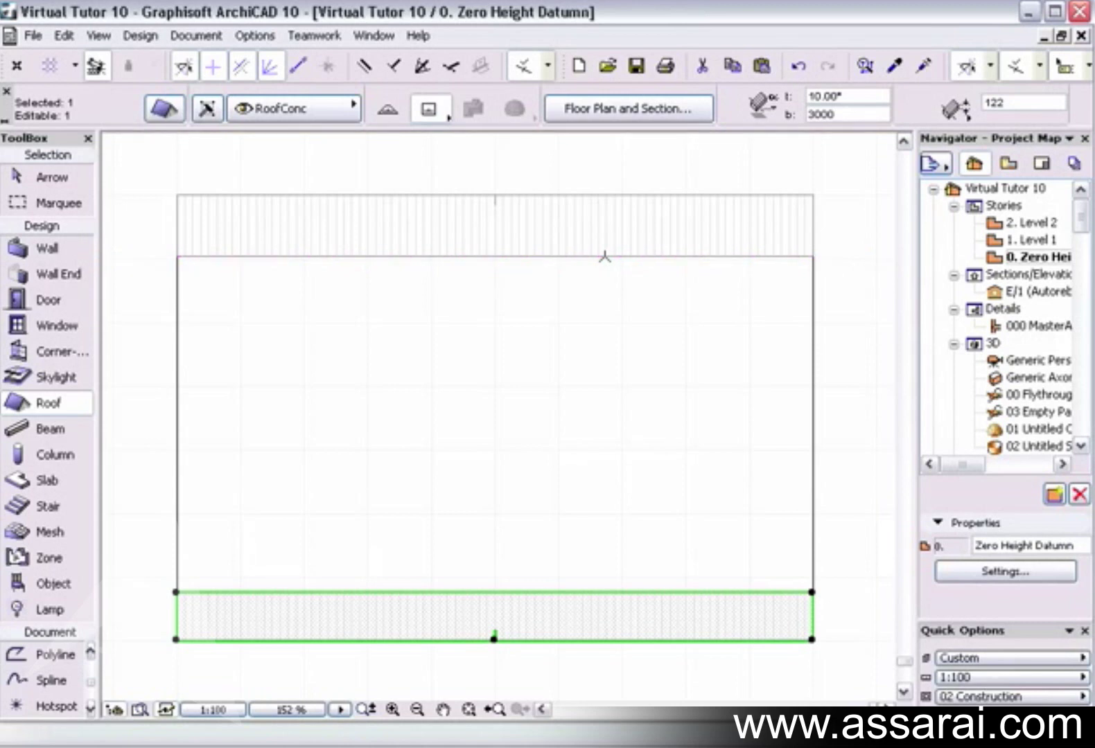
left_click(605, 257)
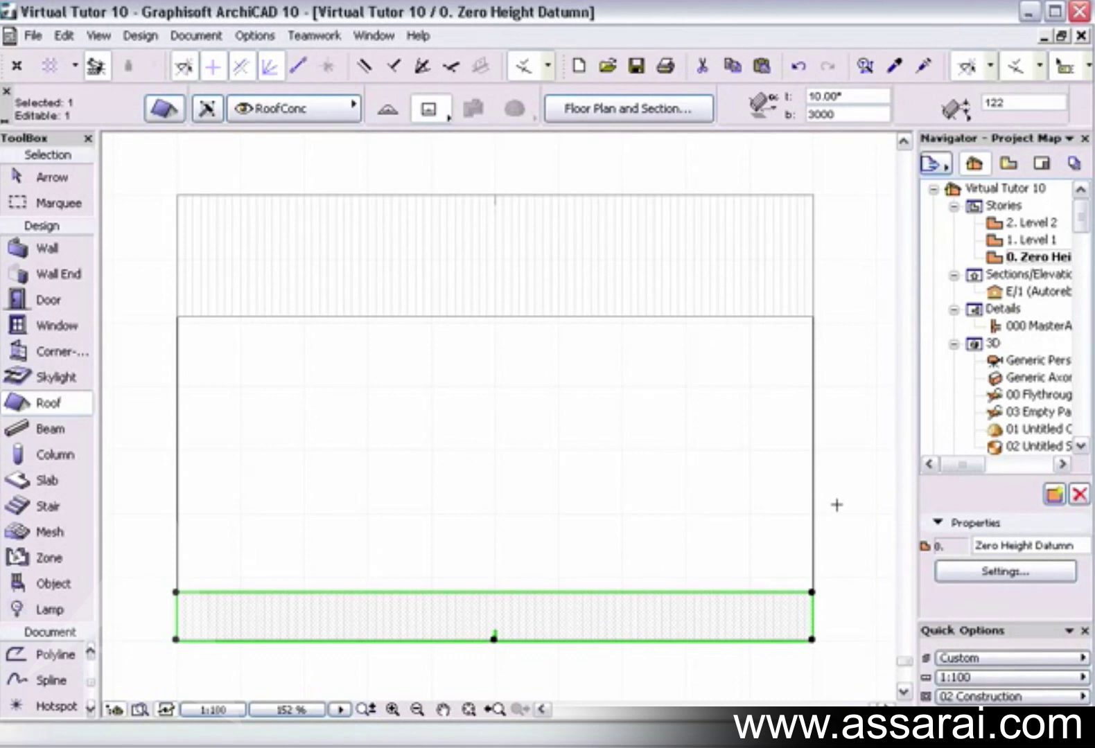
key("Escape")
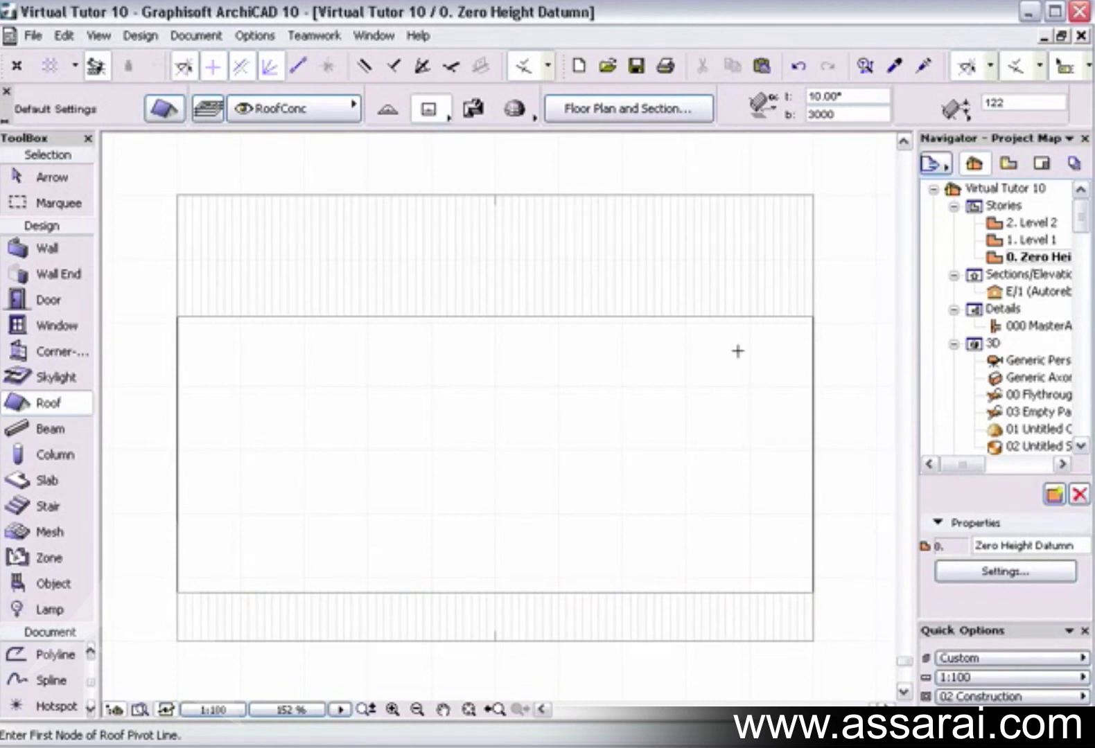
left_click(691, 321, "shift")
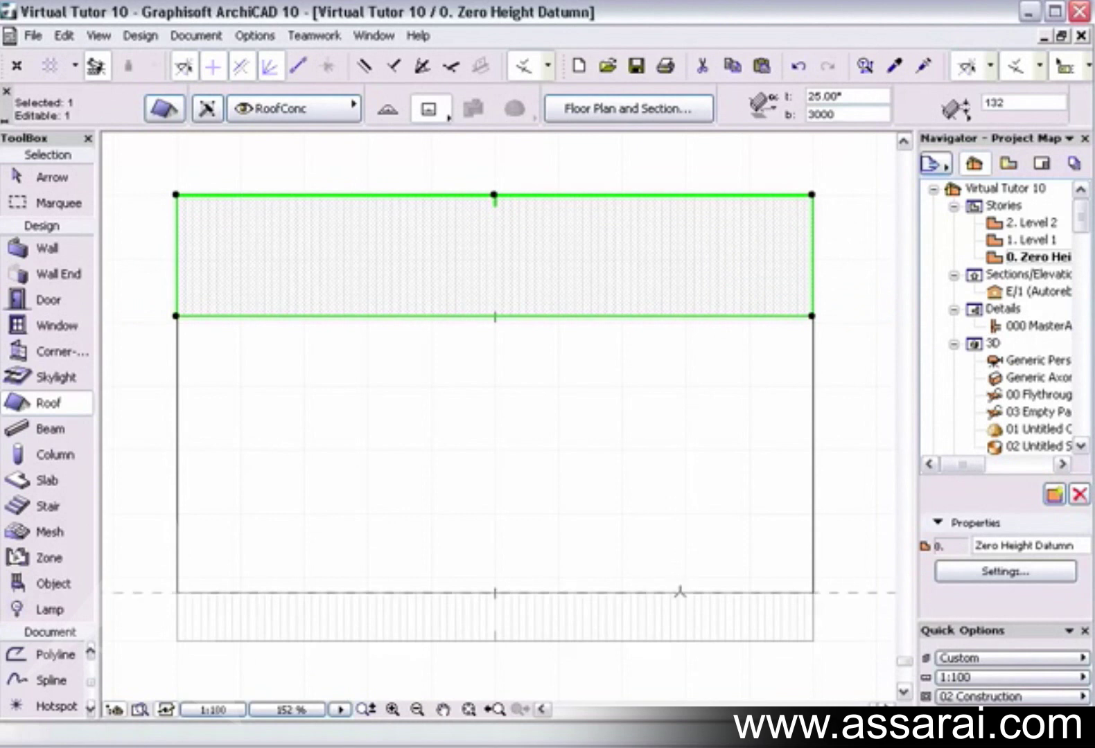
left_click(680, 592, "ctrl")
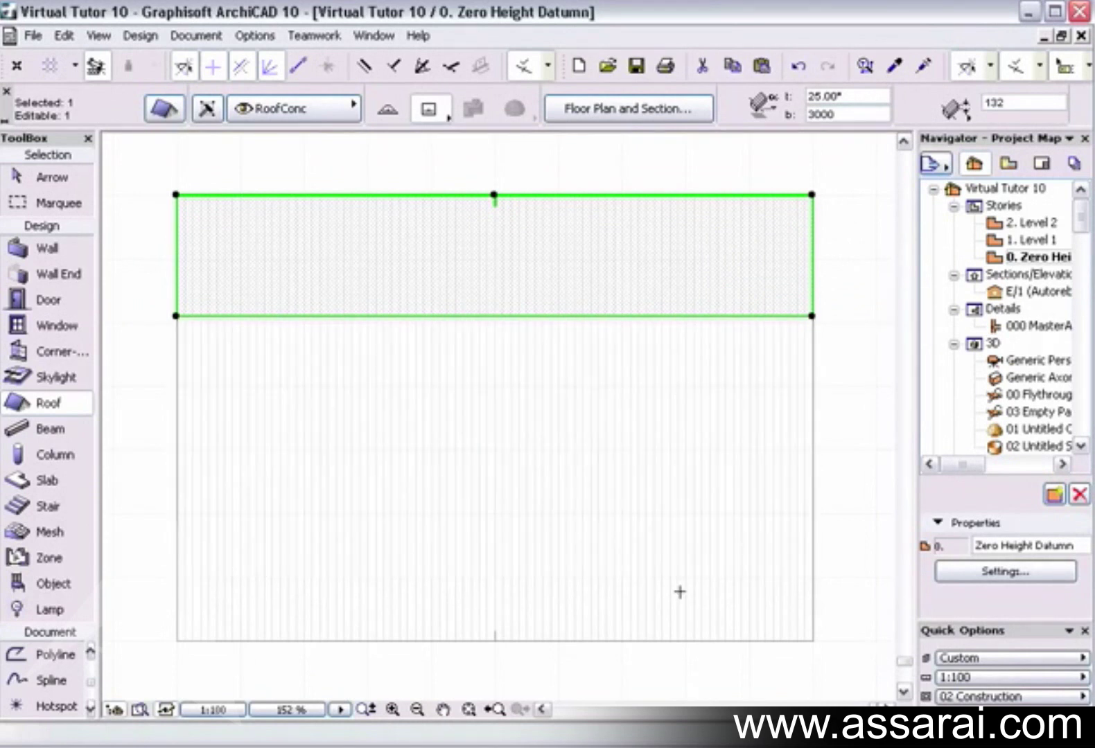
key("Escape")
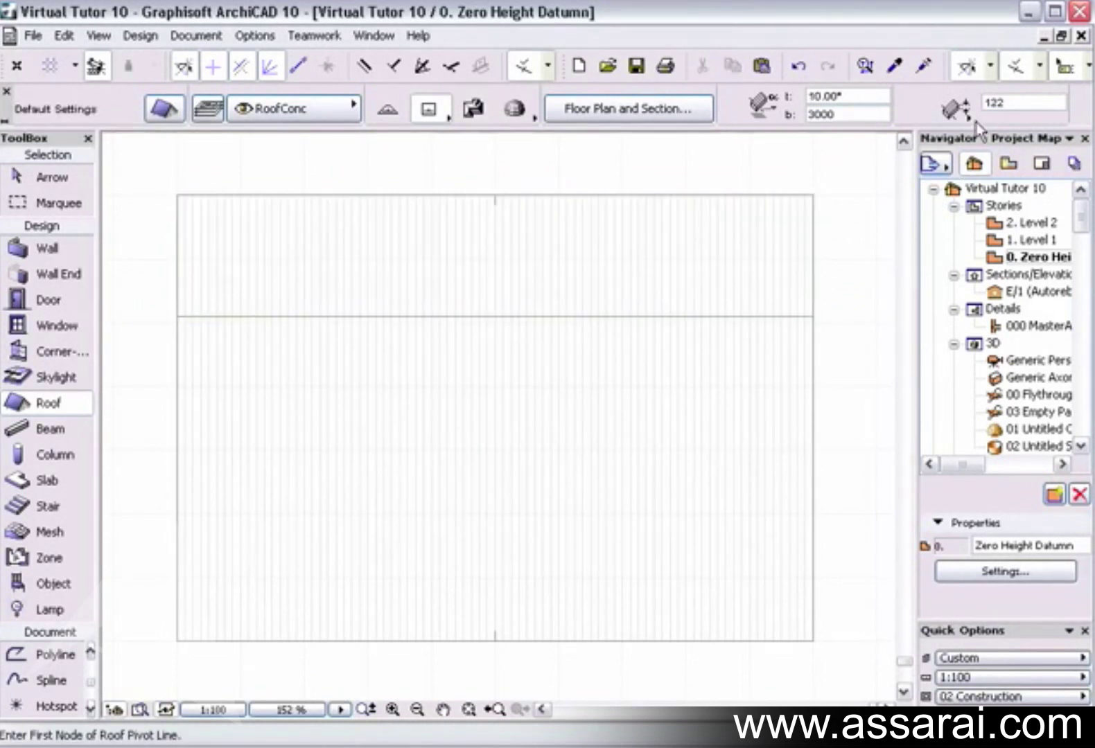
In the 3D view, set the slope angle of the larger 10° roof plane to 45°
key("F3")
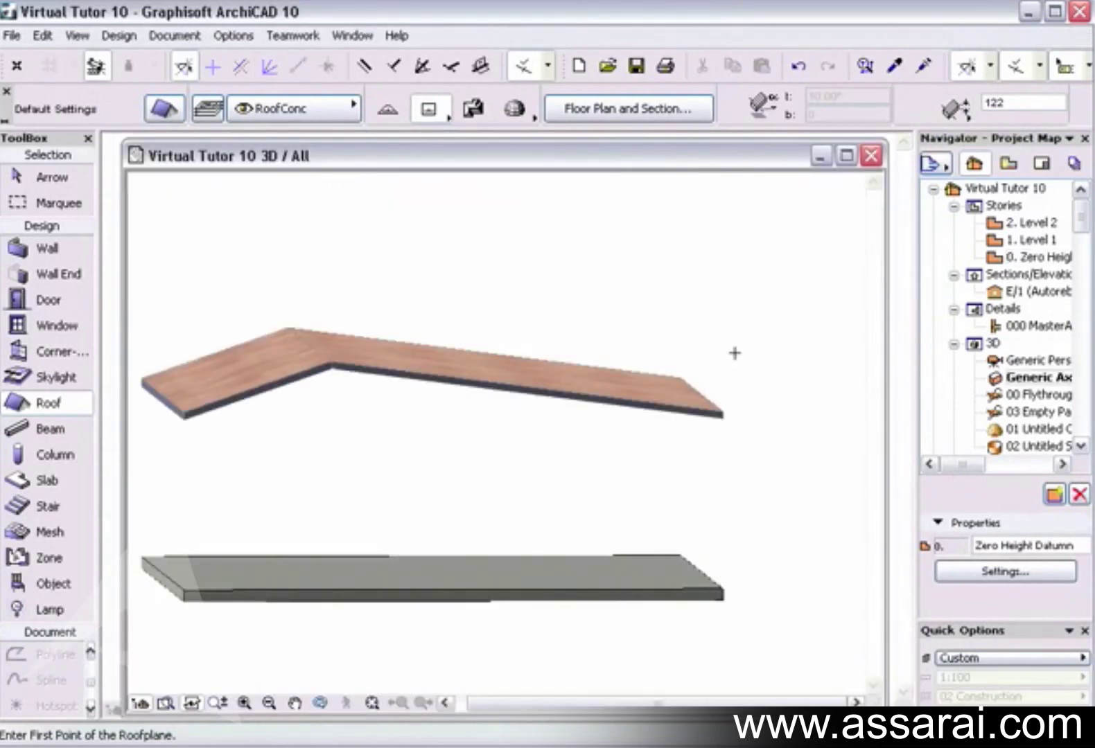
mouse_move(591, 421)
middle_mouse_down("shift")
mouse_move(594, 467)
mouse_move(594, 428)
middle_mouse_up("shift")
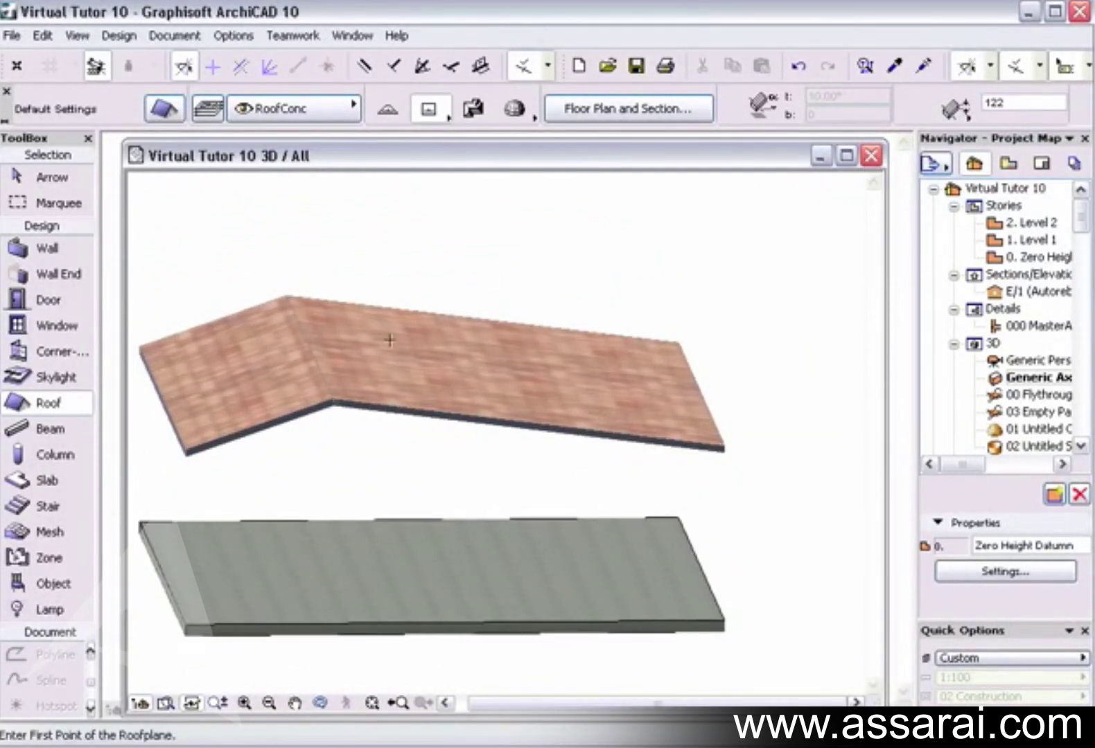
left_click(25, 179)
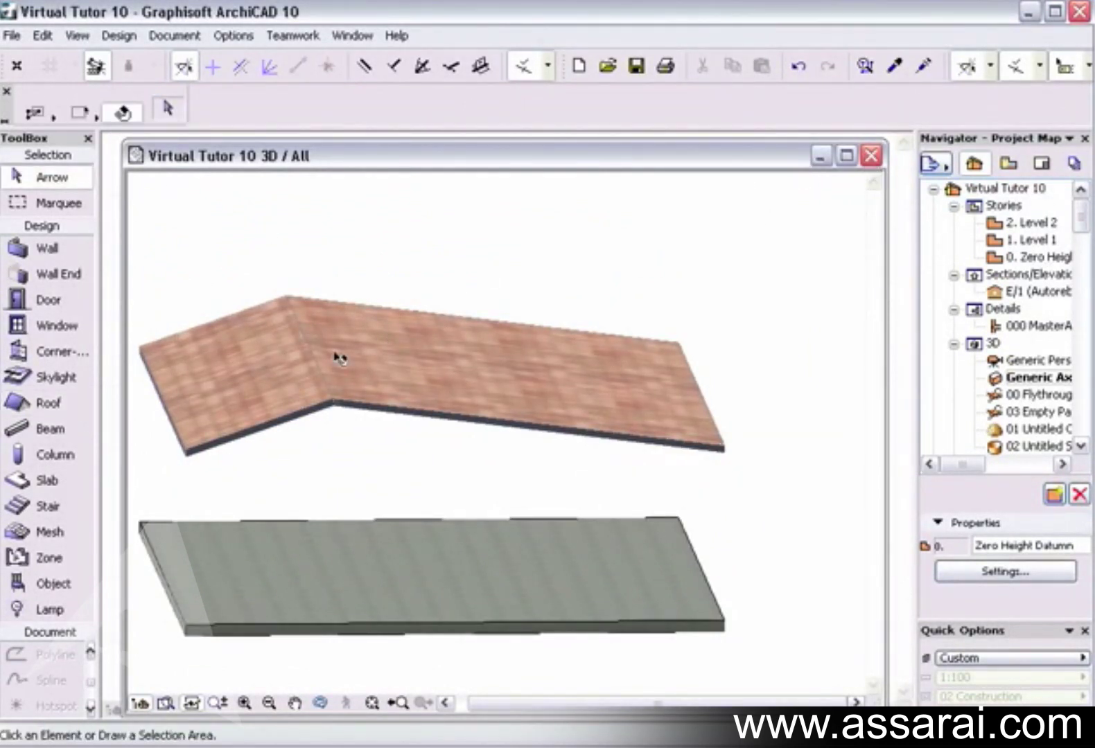
left_click(385, 358)
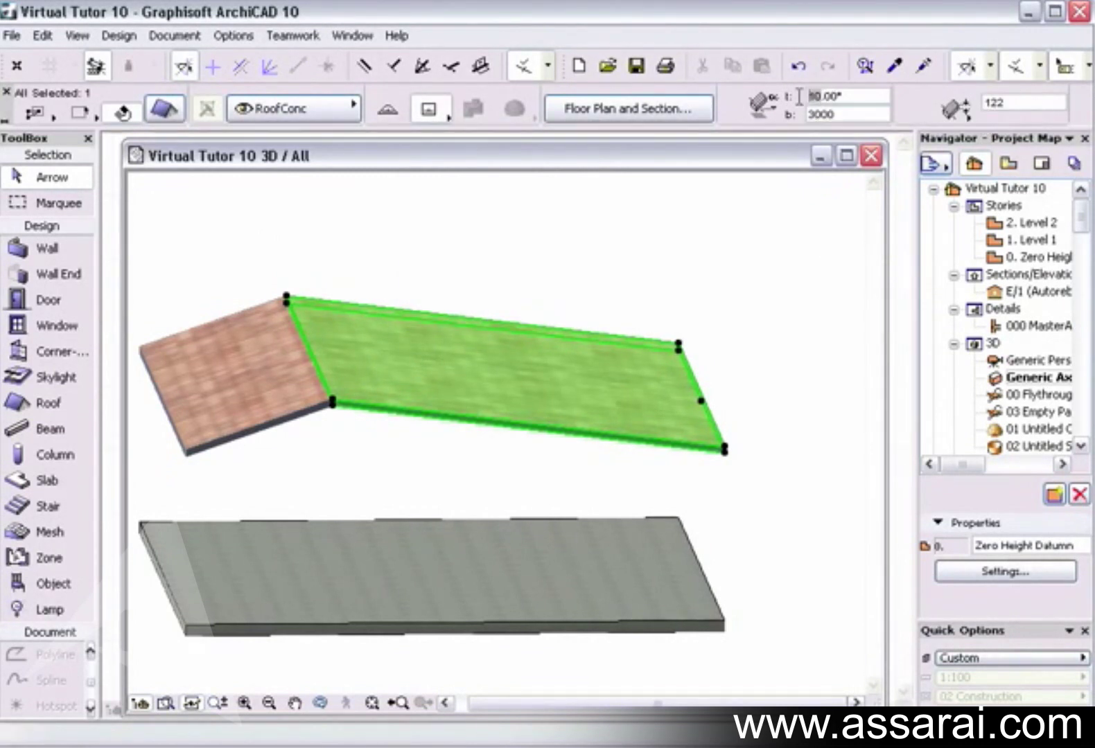
type("4")
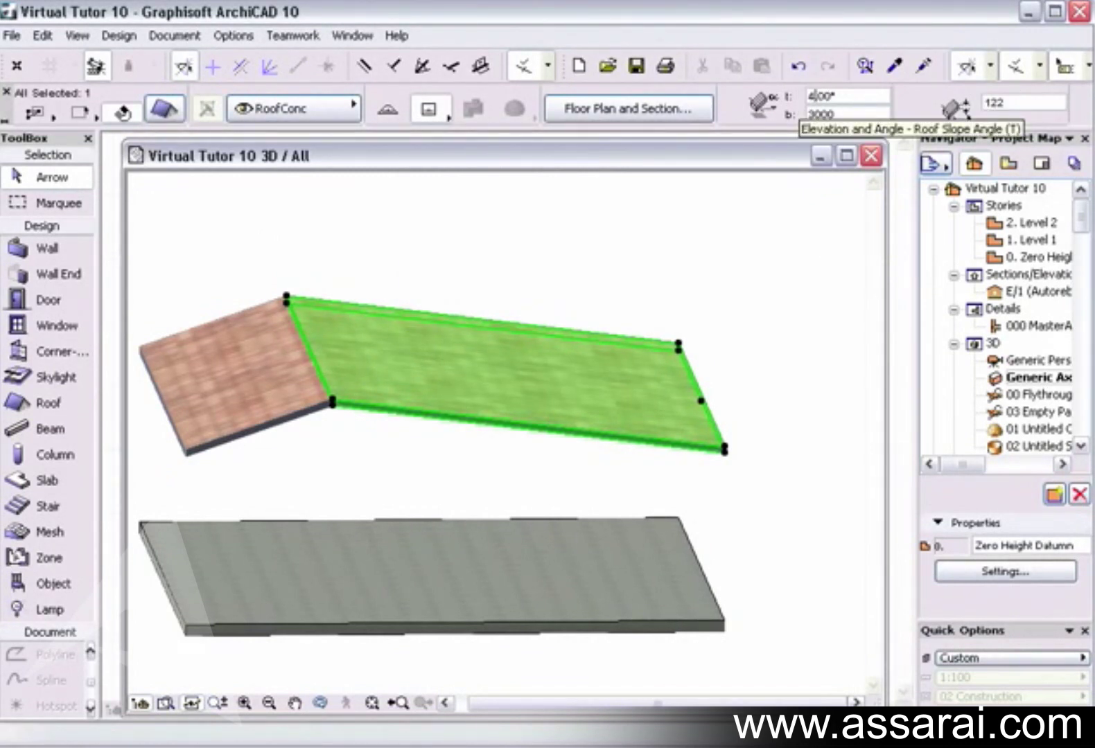
type("5")
key("Return")
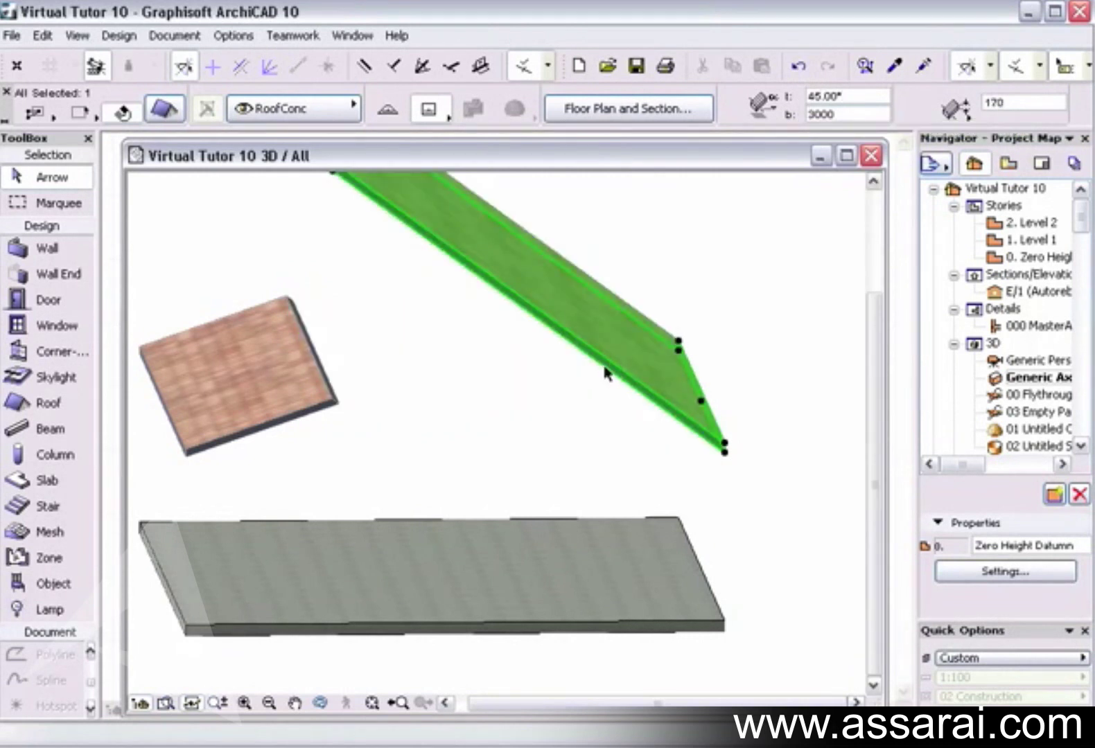
left_click(711, 277)
scroll(597, 333, "down", 2)
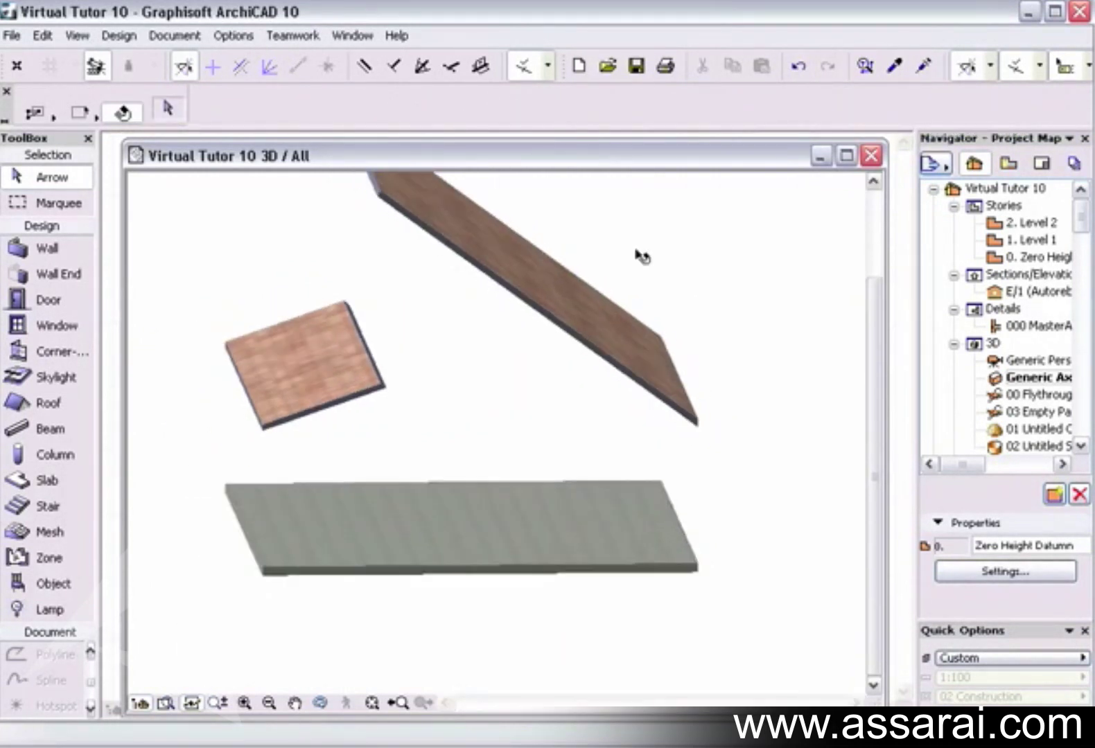
In the 3D view, extend the ridge edge of the smaller 25° roof plane to the 45° roof plane
left_click(871, 156)
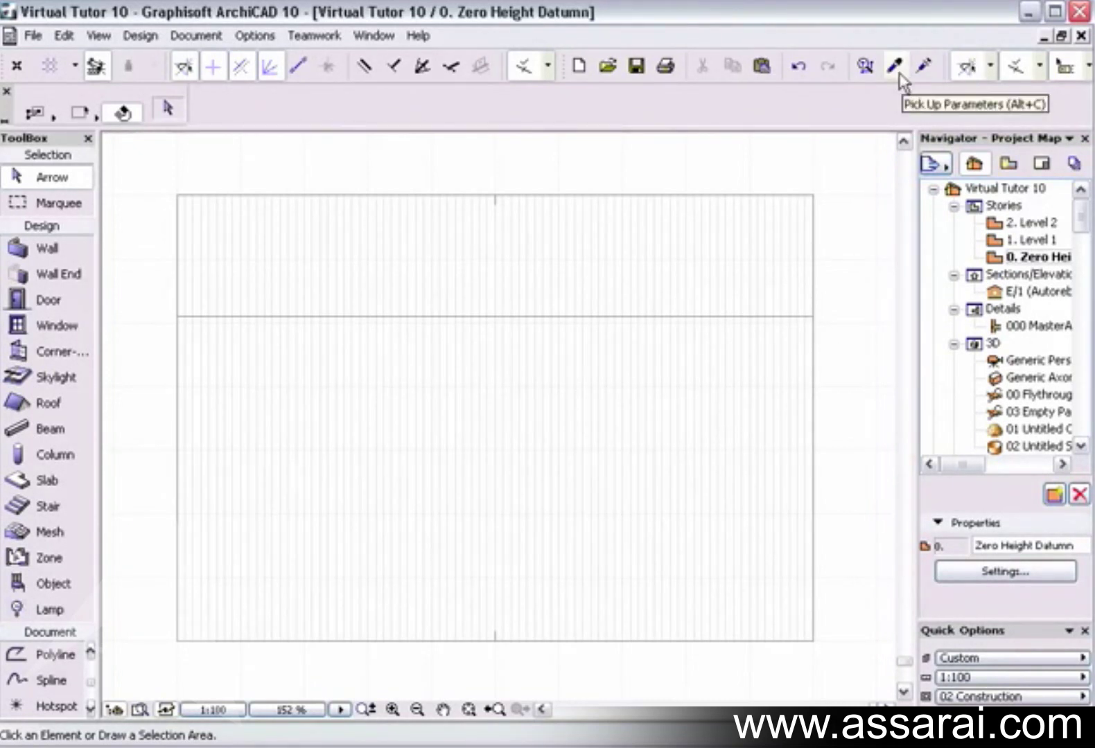
key("F3")
scroll(589, 356, "down", 1)
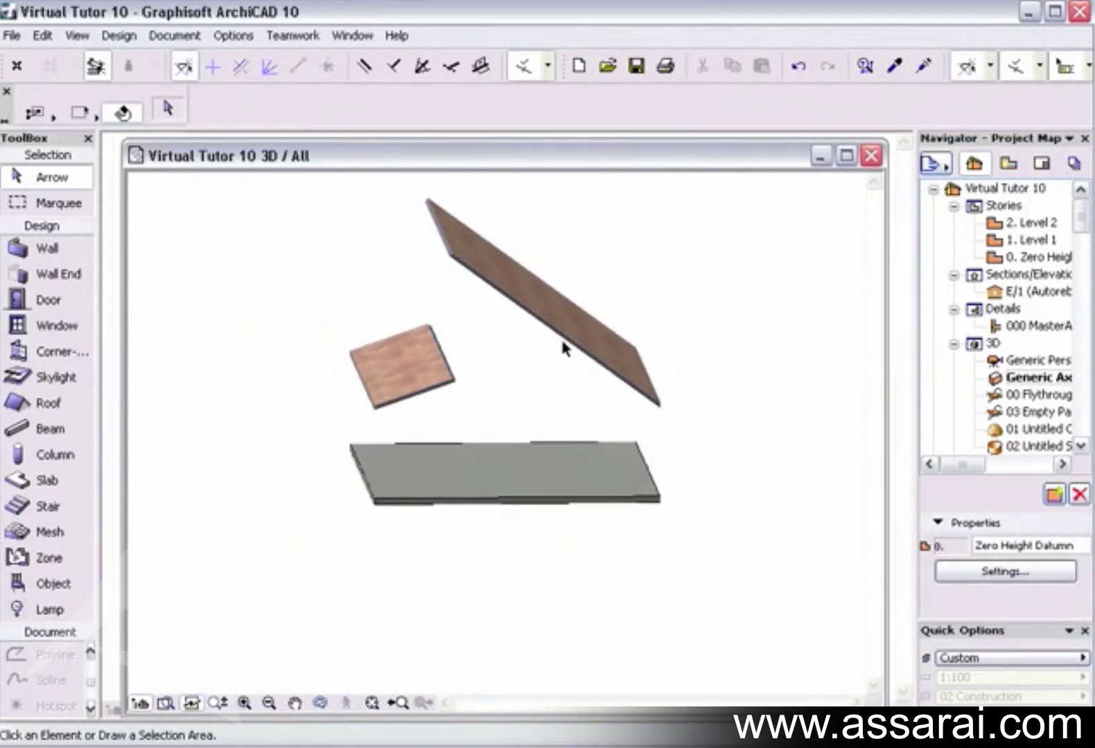
middle_click_drag(508, 325, 518, 388, "shift")
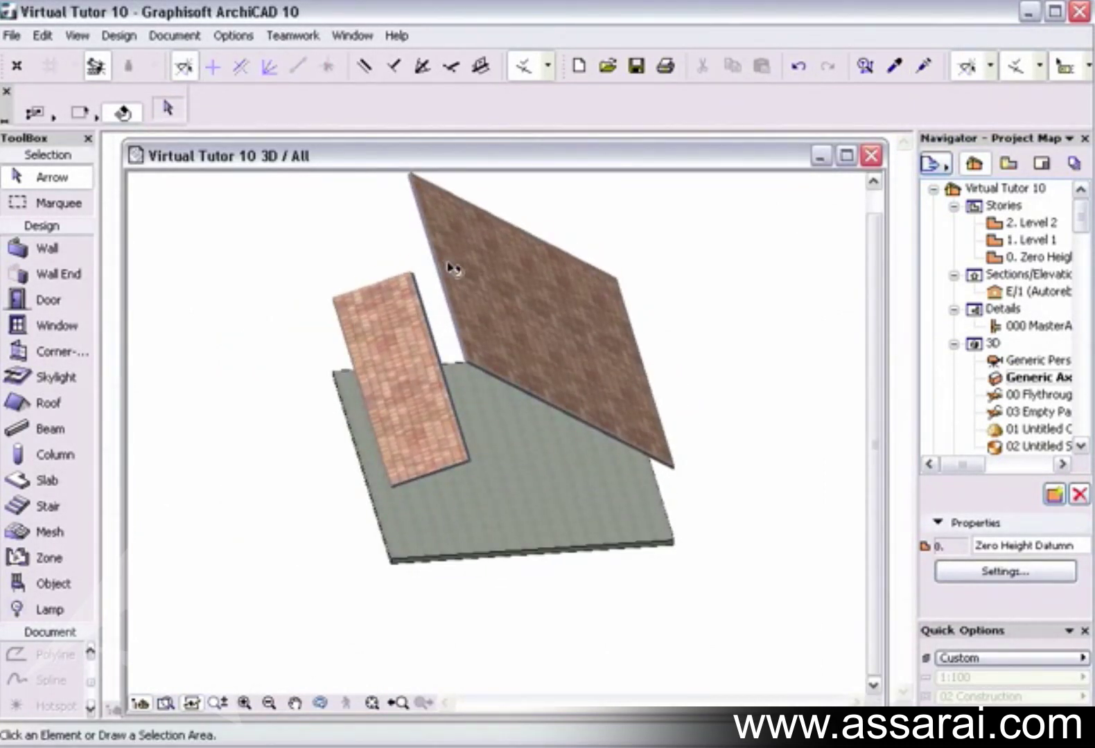
mouse_move(449, 281)
left_click(478, 315)
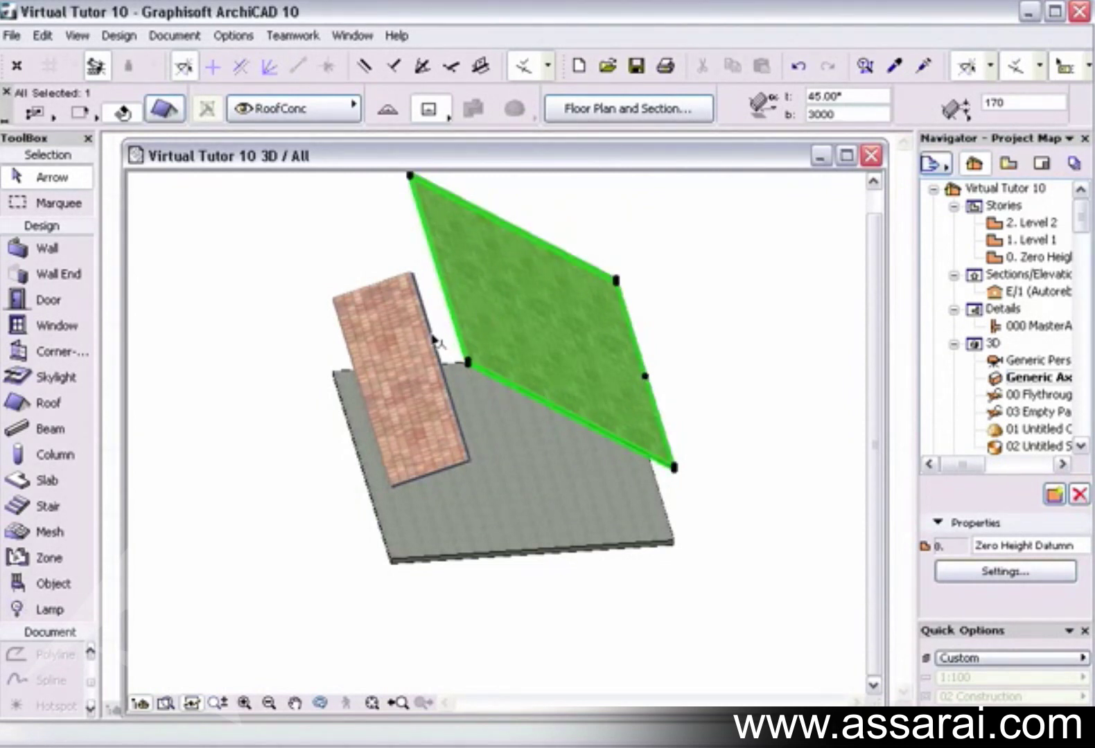
mouse_move(435, 340)
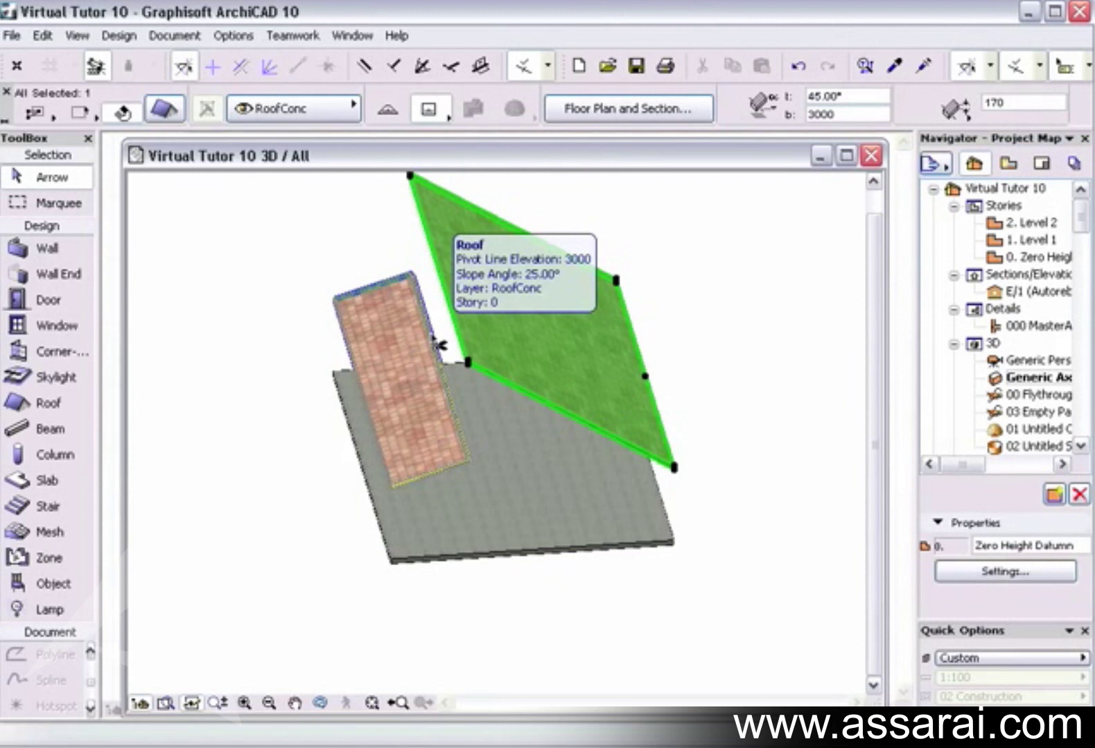
left_click(437, 343, "ctrl")
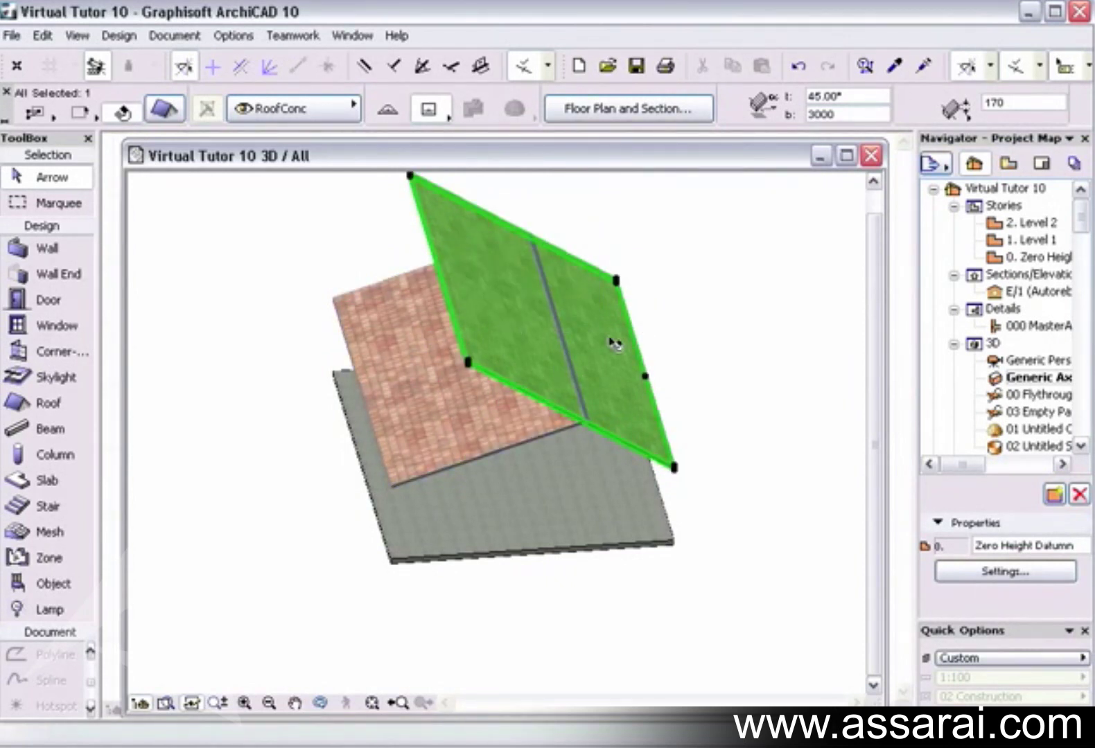
left_click(726, 255)
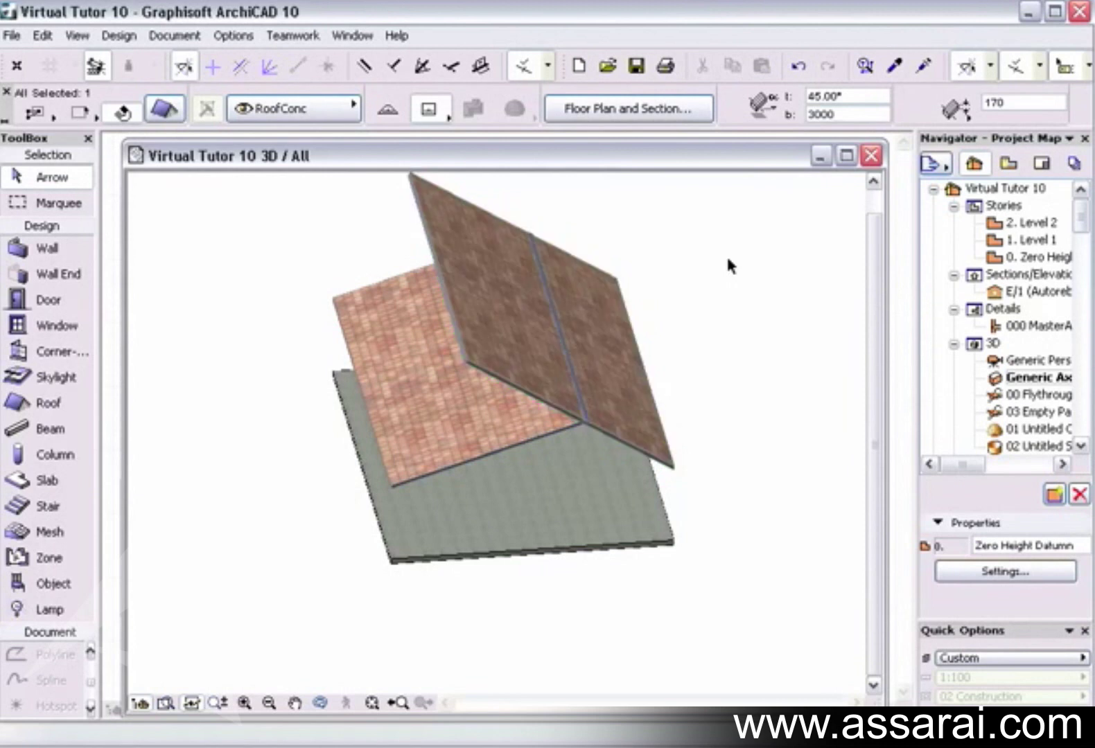
Trim the 45° roof plane's excess to the 25° plane at the ridge, check the gable from the side, and return to the floor plan
left_click(436, 386)
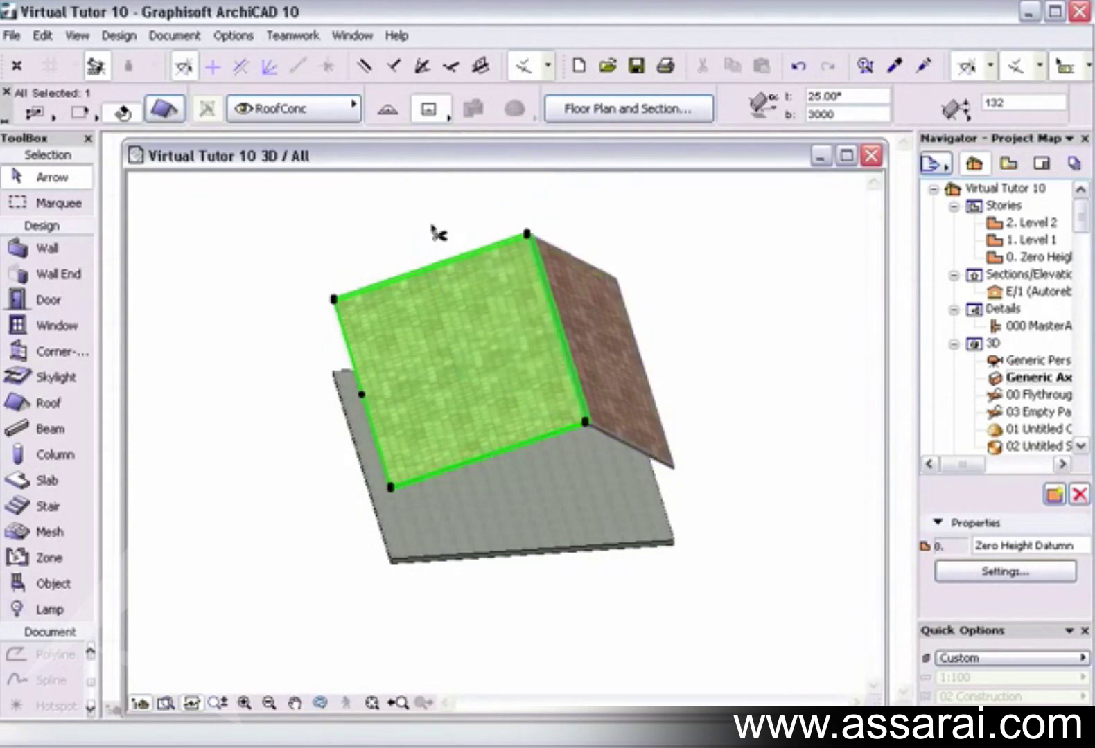
left_click(704, 383)
middle_click_drag(680, 427, 531, 258, "shift")
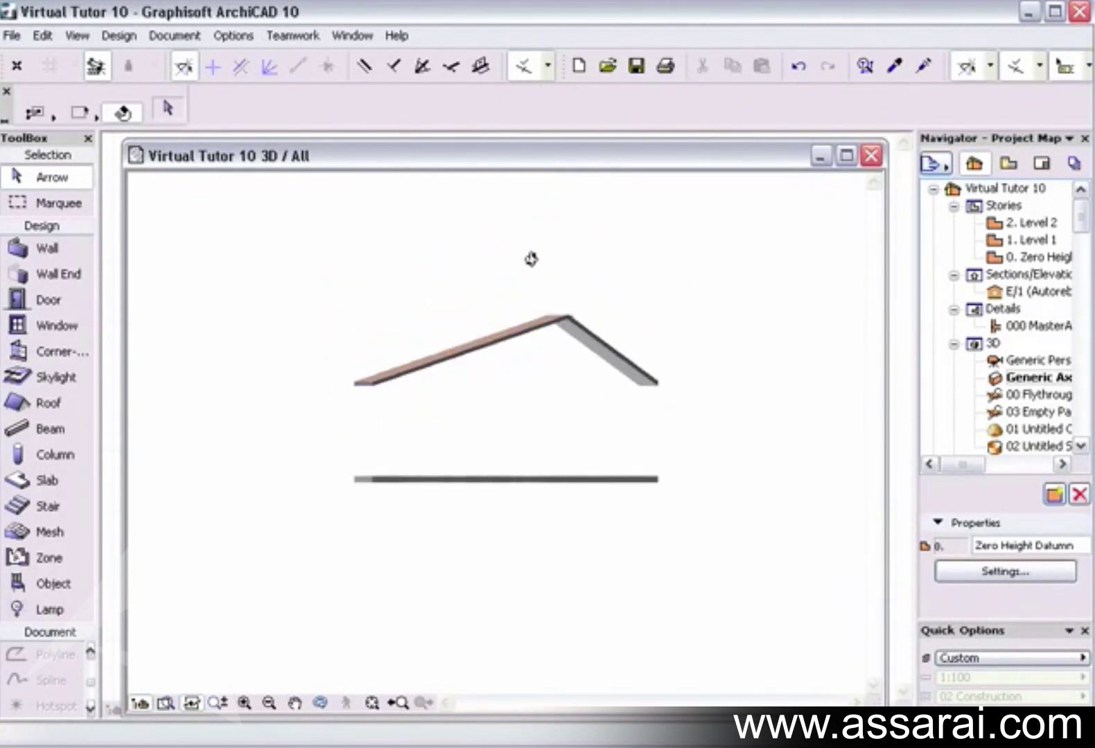
left_click(871, 156)
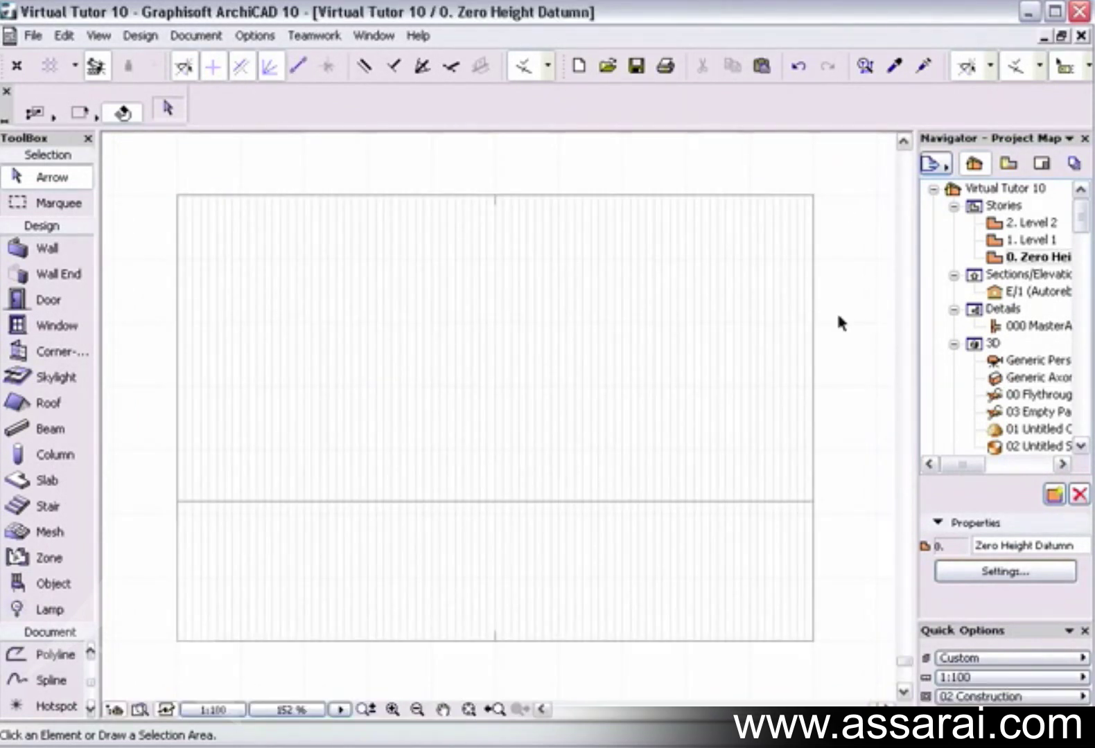